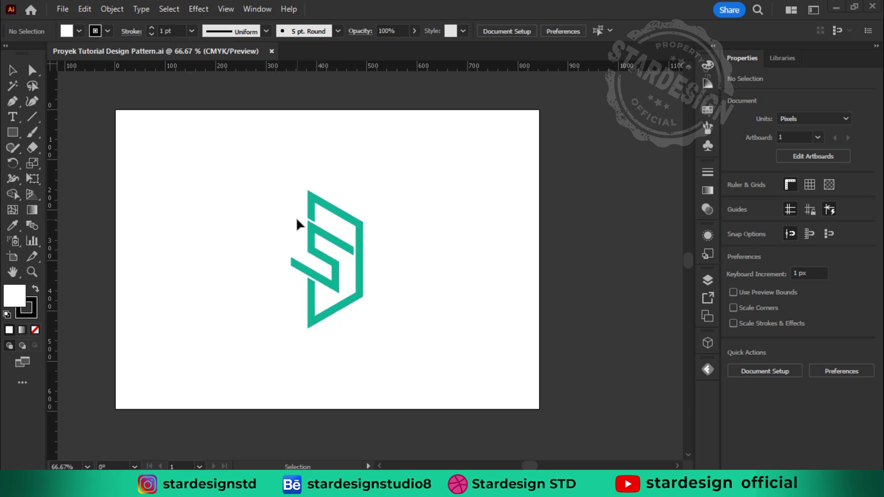
Step: Select the teal S logo group and scale it down proportionally to about 105 × 202.5 px
{"action": "left_click_drag", "start_coordinate": [291, 203], "coordinate": [321, 235]}
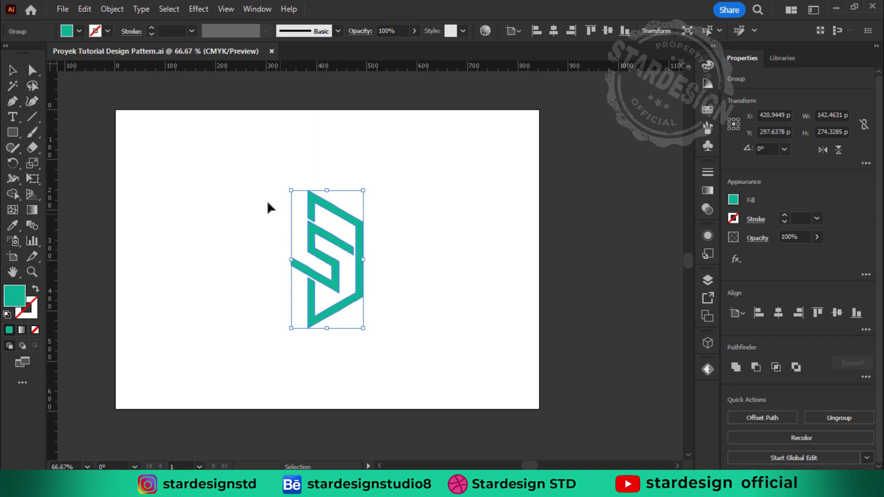
{"action": "left_click", "coordinate": [269, 181]}
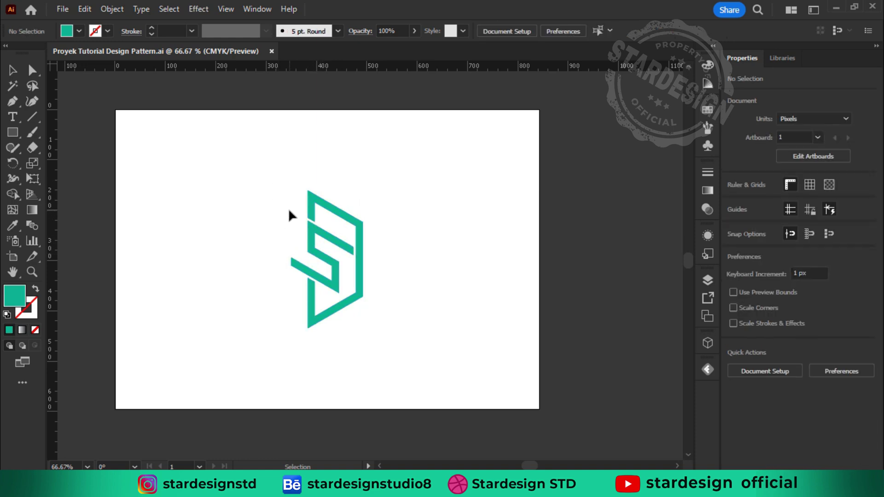
{"action": "left_click", "coordinate": [309, 199]}
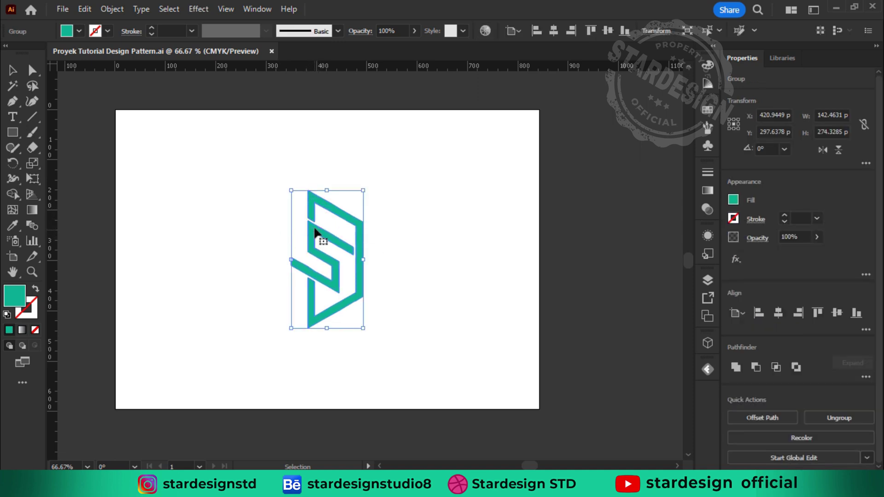
{"action": "left_click_drag", "start_coordinate": [363, 192], "coordinate": [356, 207]}
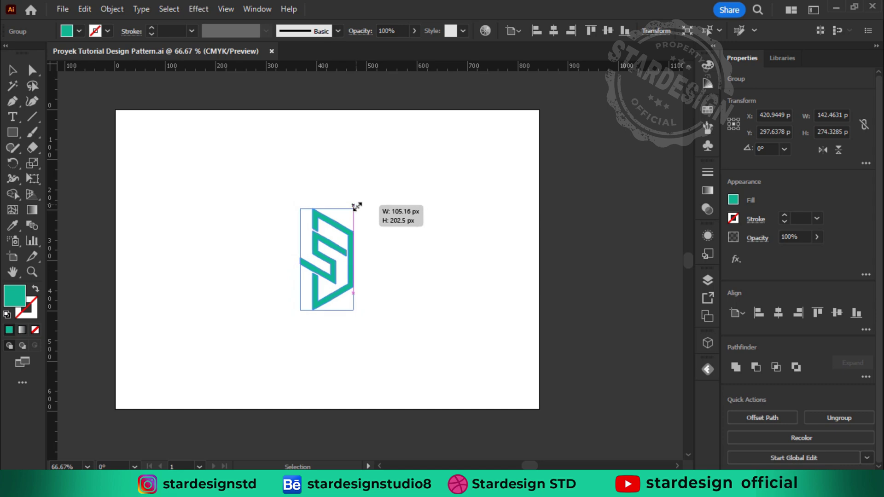
{"action": "left_click_drag", "start_coordinate": [356, 206], "coordinate": [356, 206]}
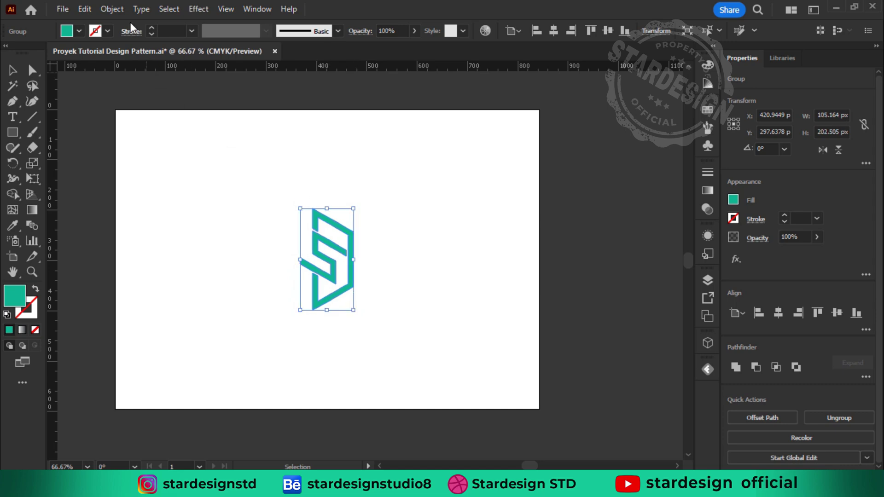
{"action": "left_click", "coordinate": [122, 11]}
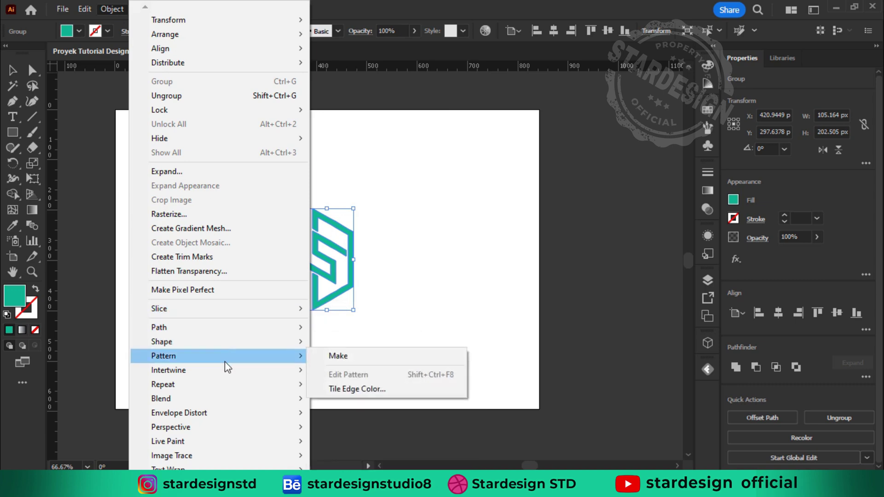
{"action": "mouse_move", "coordinate": [164, 356]}
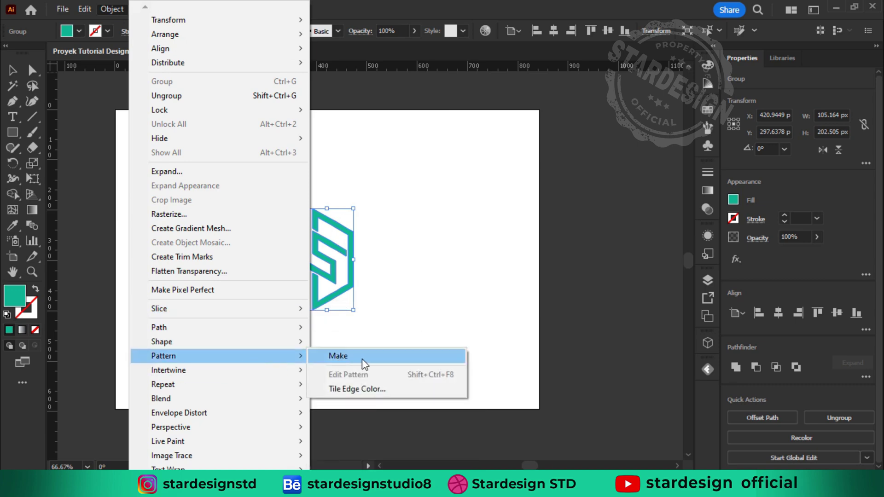
Step: Make a pattern swatch from the S logo, turning off the pattern notice for good
{"action": "left_click", "coordinate": [362, 358]}
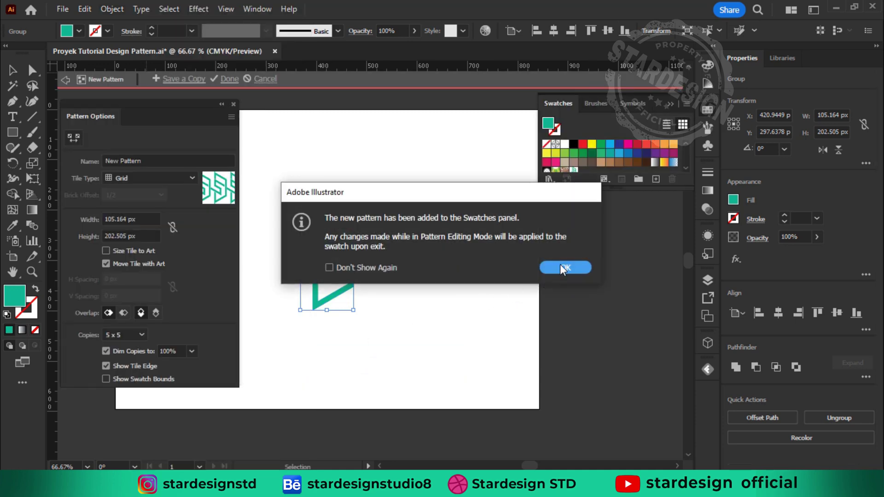
{"action": "left_click", "coordinate": [387, 269]}
{"action": "left_click", "coordinate": [552, 269]}
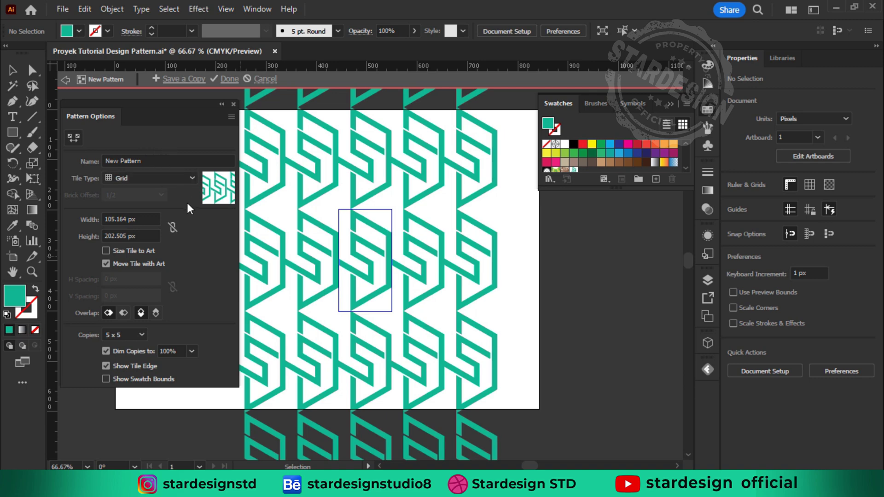
{"action": "left_click", "coordinate": [192, 179]}
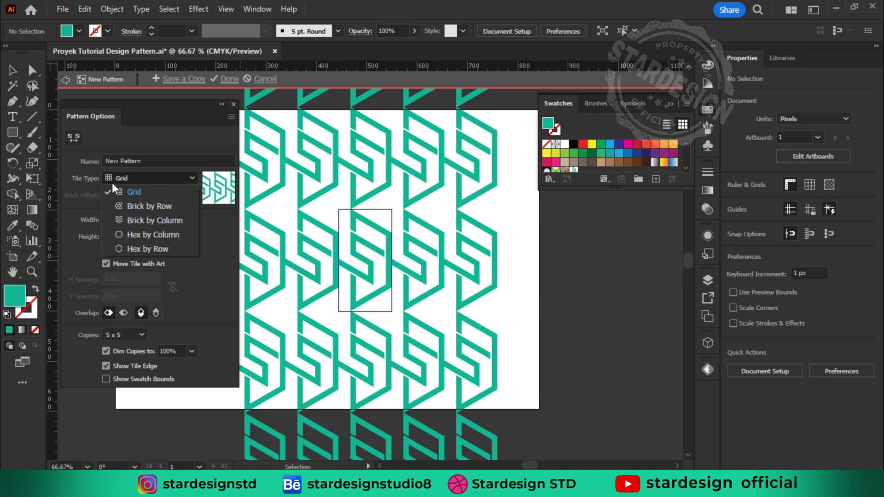
Step: Preview the pattern as Brick by Row, Brick by Column, Hex by Column and Hex by Row
{"action": "left_click", "coordinate": [140, 208]}
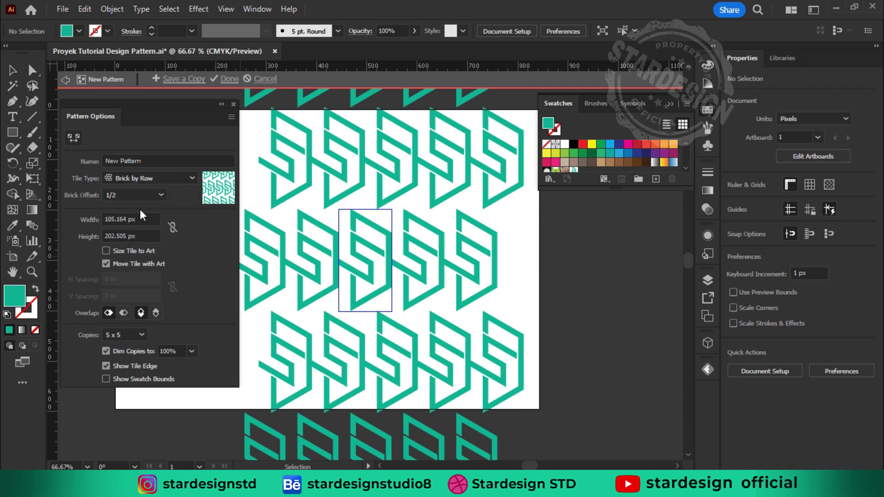
{"action": "left_click", "coordinate": [183, 182]}
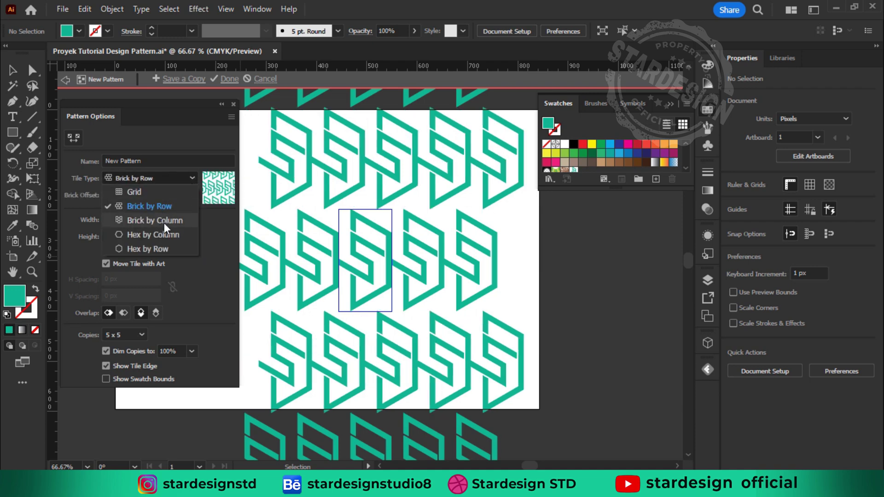
{"action": "left_click", "coordinate": [164, 221]}
{"action": "left_click", "coordinate": [186, 180]}
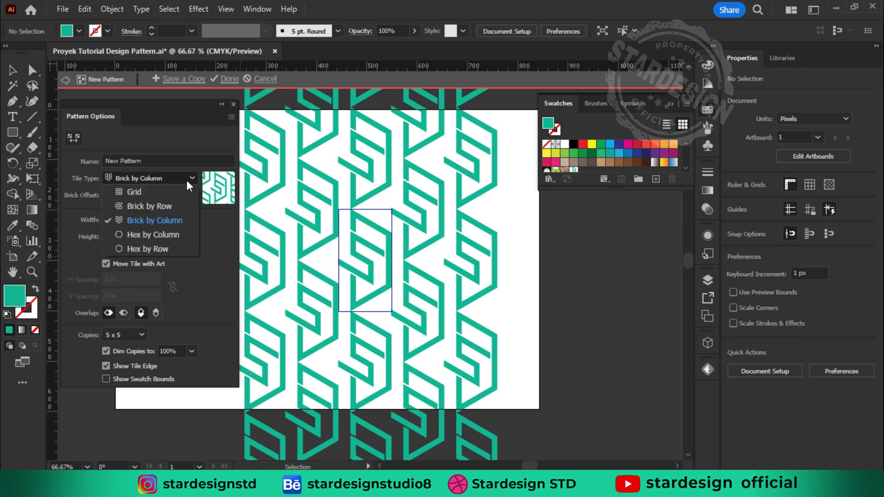
{"action": "left_click", "coordinate": [167, 236]}
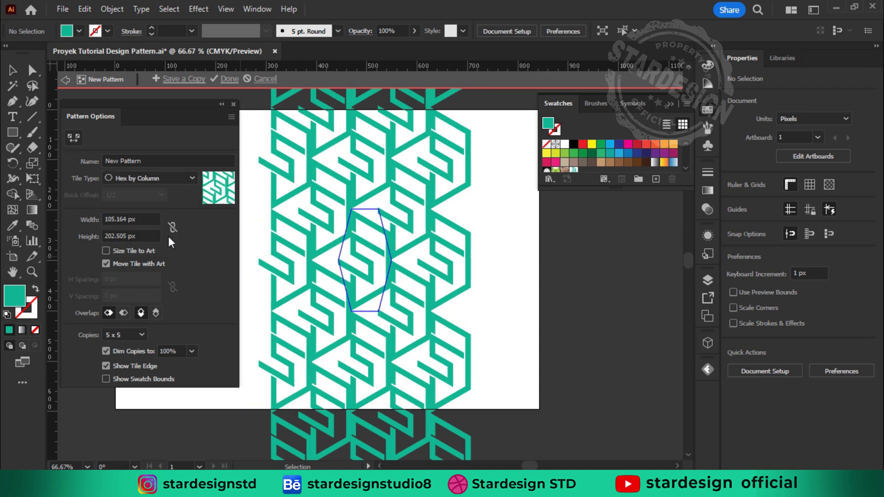
{"action": "left_click", "coordinate": [186, 175]}
{"action": "left_click", "coordinate": [166, 248]}
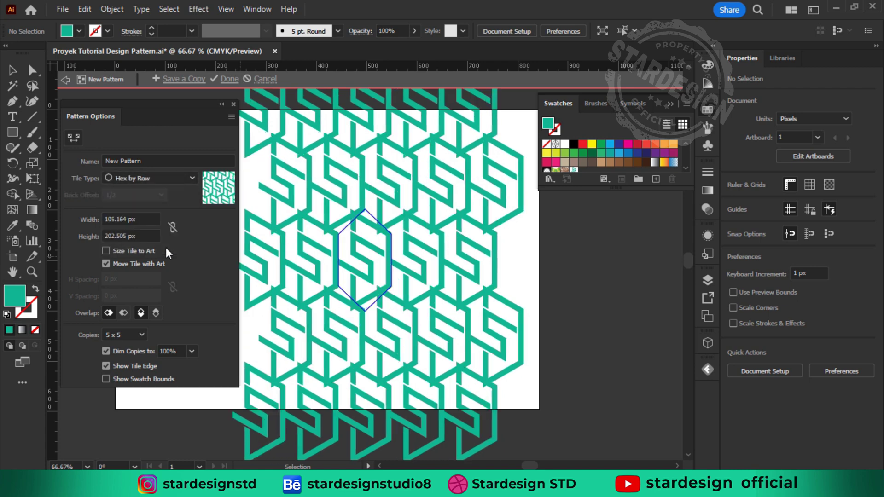
Step: Cycle through Grid and Brick by Row, settling on Brick by Column tiling
{"action": "left_click", "coordinate": [193, 181]}
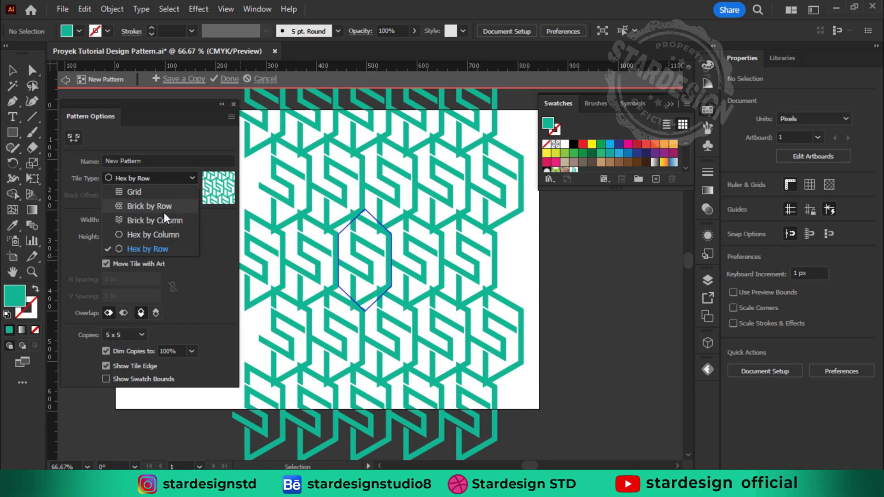
{"action": "left_click", "coordinate": [167, 222]}
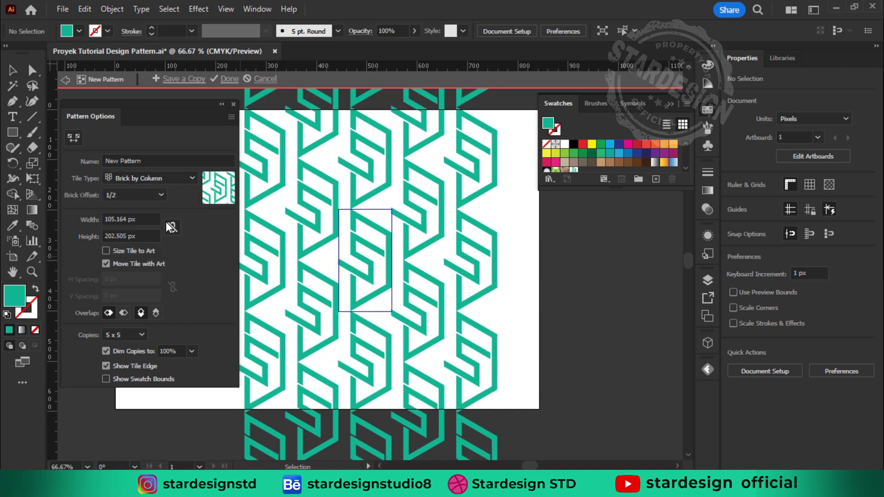
{"action": "left_click", "coordinate": [180, 184]}
{"action": "left_click", "coordinate": [184, 180]}
{"action": "left_click", "coordinate": [177, 208]}
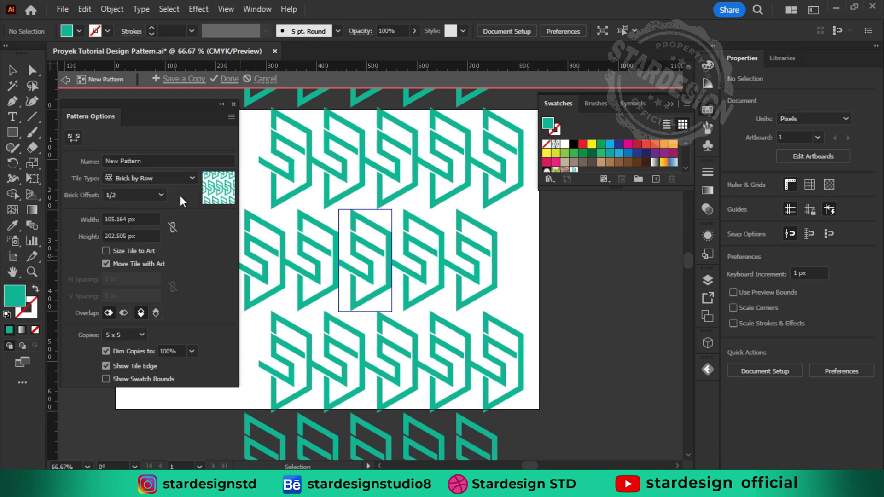
{"action": "left_click", "coordinate": [183, 180]}
{"action": "left_click", "coordinate": [176, 220]}
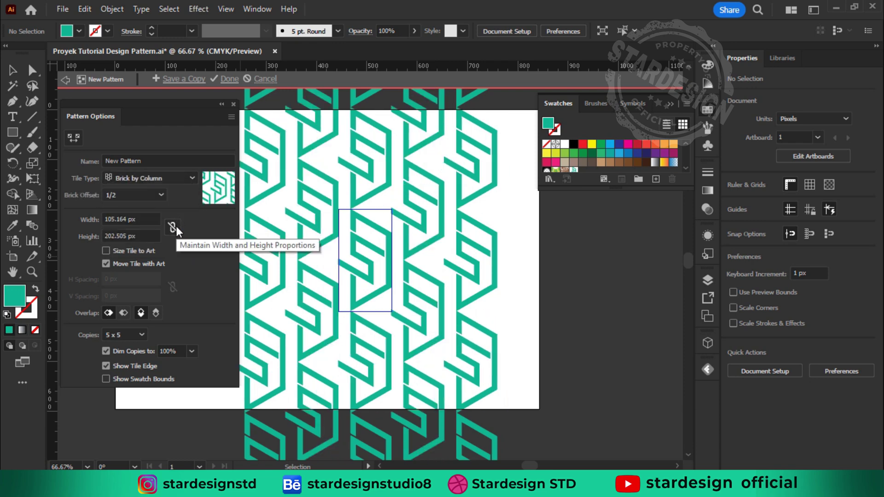
{"action": "left_click", "coordinate": [159, 198]}
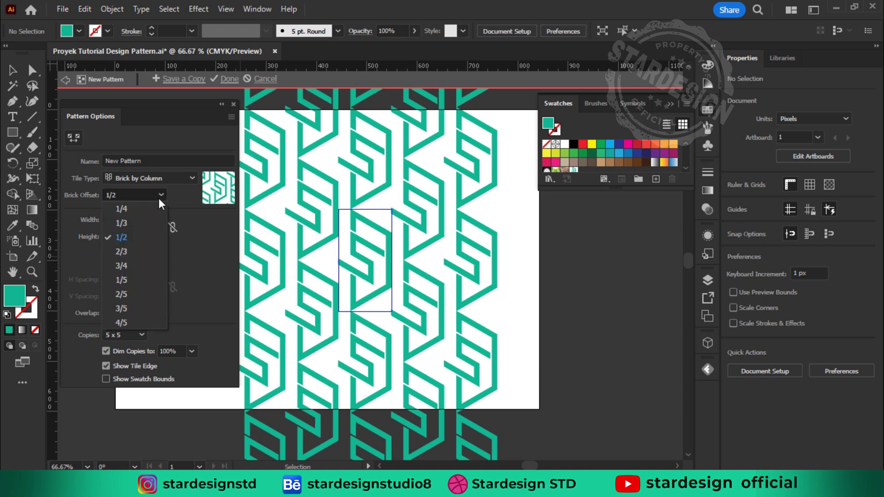
Step: Try brick offsets 3/4, 3/5, 4/5, 2/3 and 1/2, ending with a 1/4 offset
{"action": "left_click", "coordinate": [123, 266]}
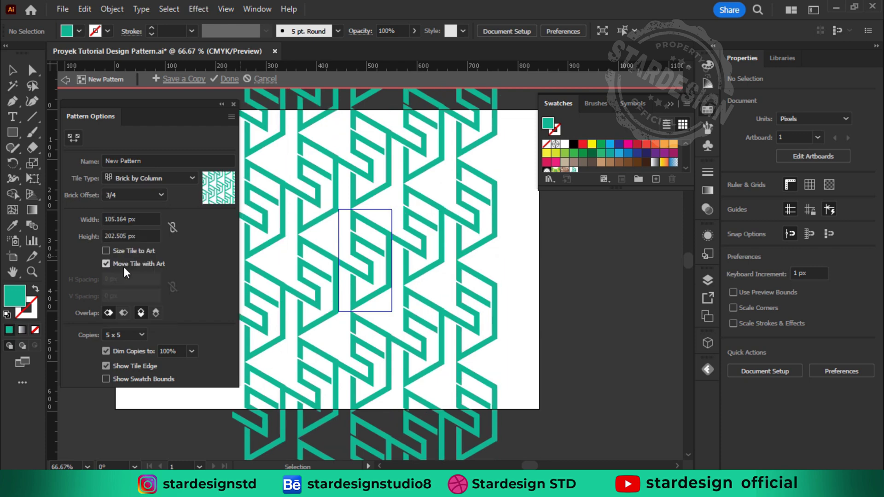
{"action": "left_click", "coordinate": [159, 198]}
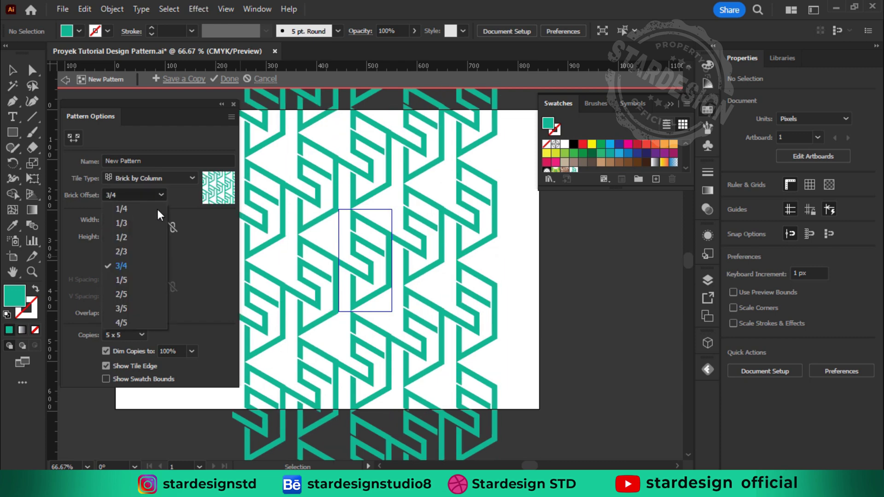
{"action": "left_click", "coordinate": [128, 309]}
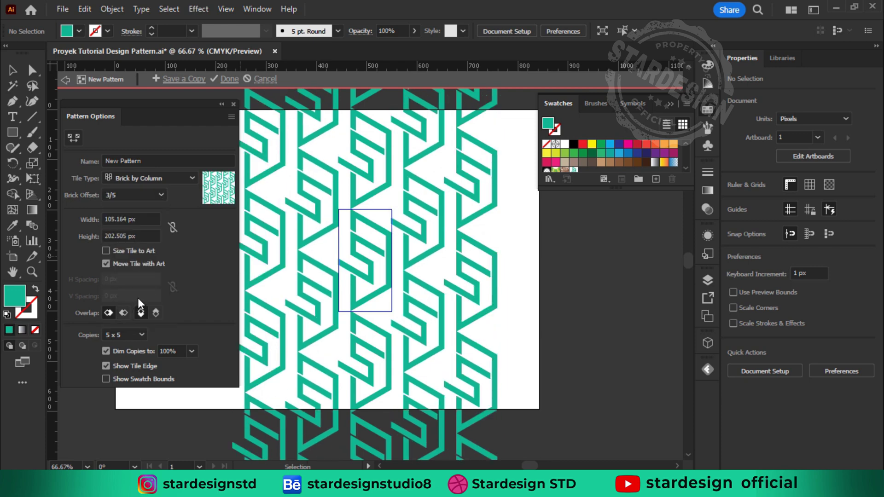
{"action": "left_click", "coordinate": [161, 196]}
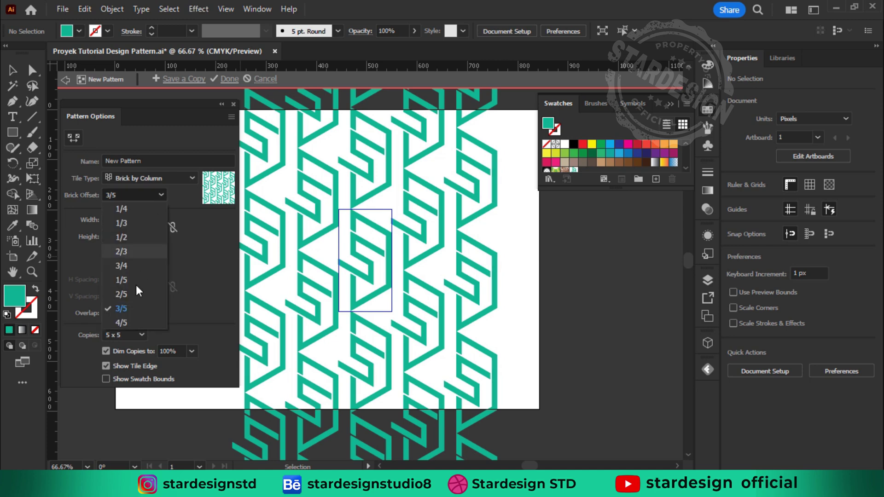
{"action": "left_click", "coordinate": [131, 322]}
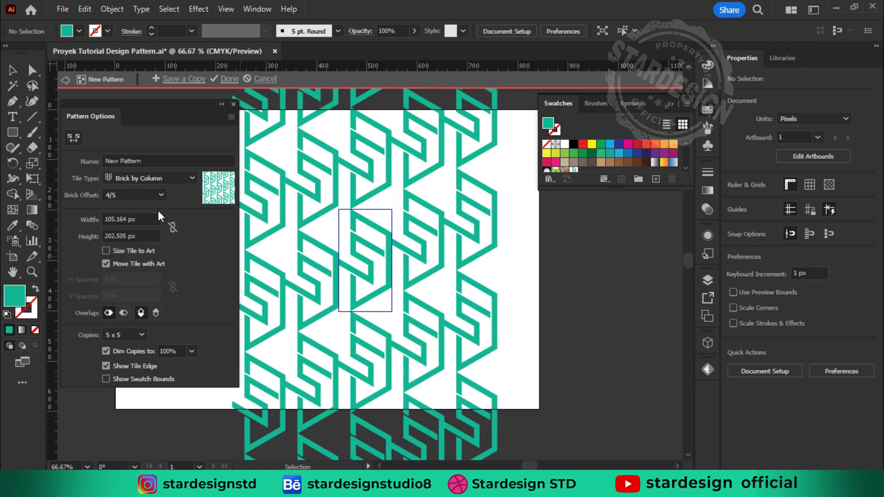
{"action": "left_click", "coordinate": [161, 196]}
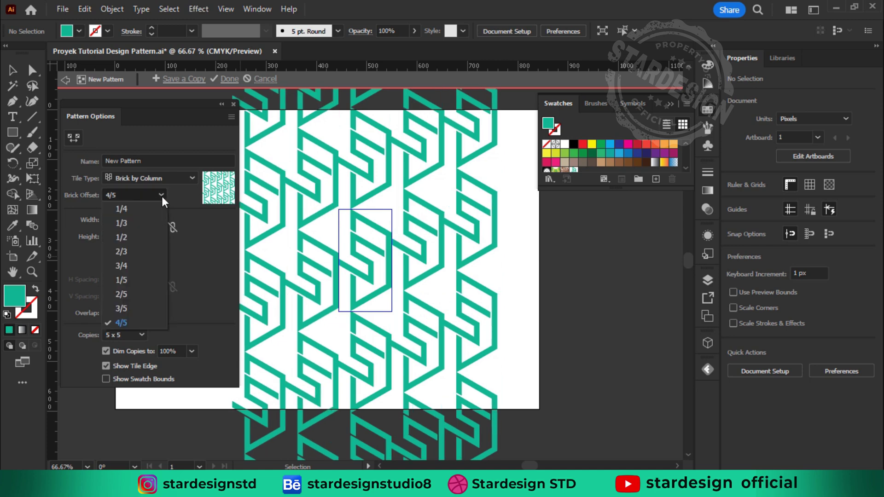
{"action": "left_click", "coordinate": [128, 255]}
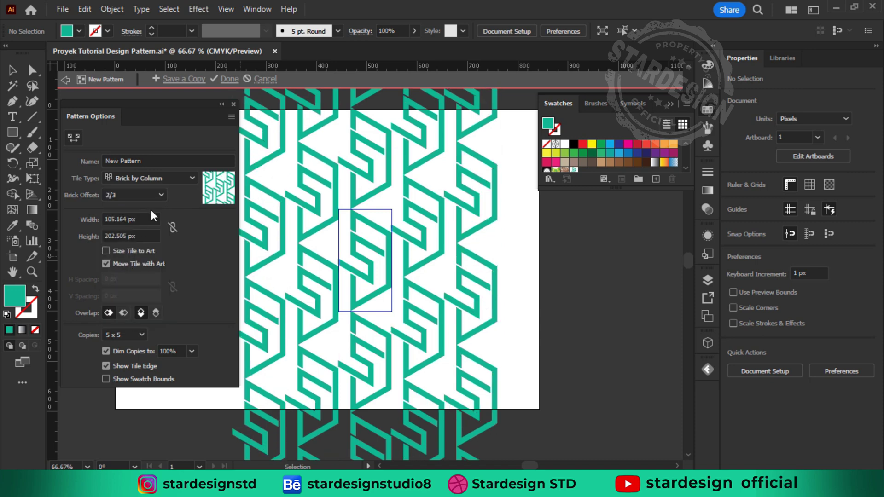
{"action": "left_click", "coordinate": [158, 195]}
{"action": "left_click", "coordinate": [144, 235]}
{"action": "left_click", "coordinate": [160, 195]}
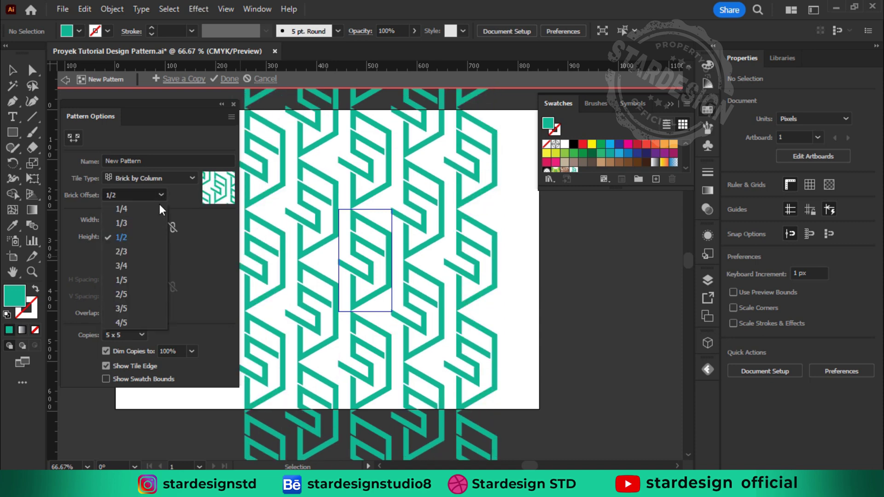
{"action": "left_click", "coordinate": [147, 209]}
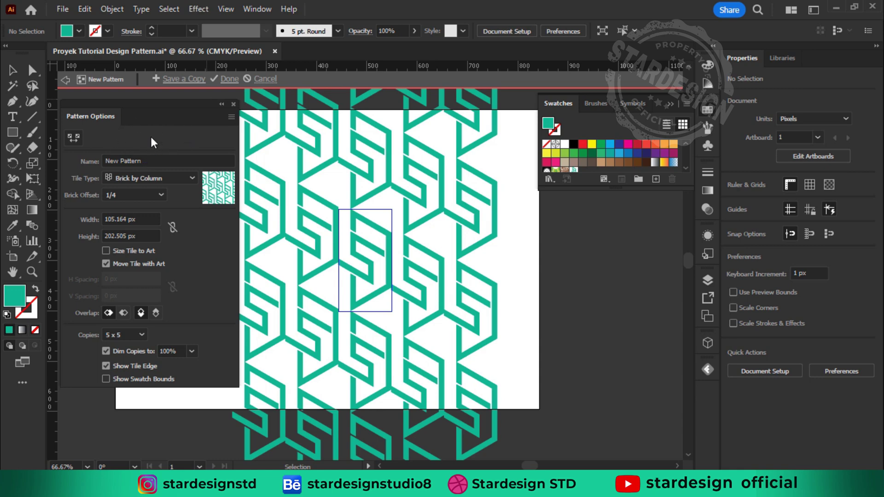
Step: Save the pattern and delete the original S logo group from the artboard
{"action": "left_click", "coordinate": [228, 79]}
{"action": "left_click", "coordinate": [327, 265]}
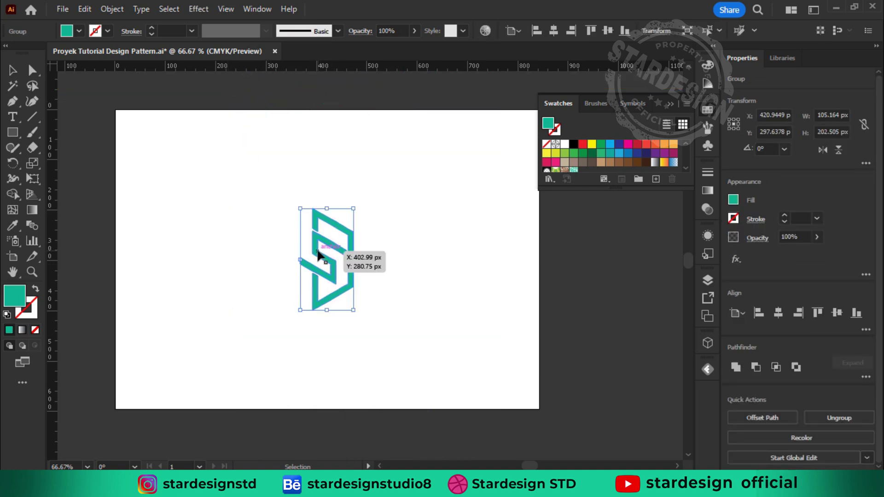
{"action": "key", "text": "Delete"}
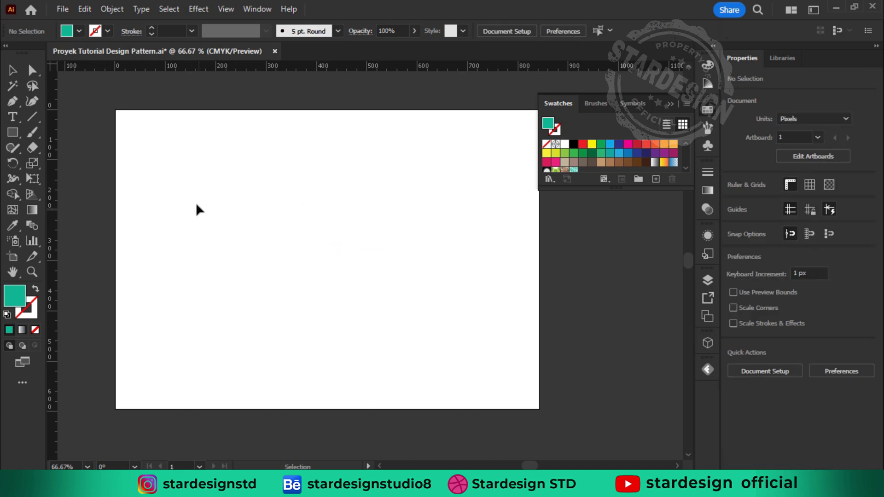
{"action": "scroll", "coordinate": [171, 164], "scroll_direction": "right", "scroll_amount": 2}
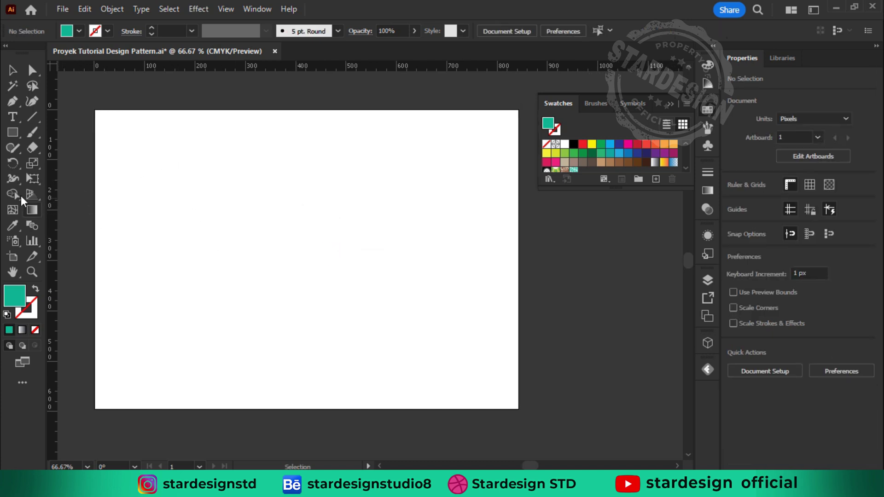
{"action": "left_click", "coordinate": [13, 134]}
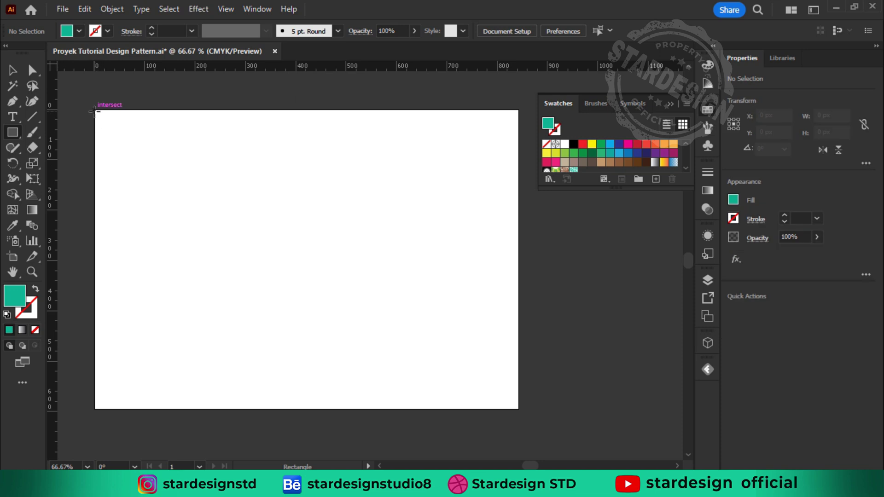
Step: Draw a rectangle over the whole artboard and fill it dark green 08604B
{"action": "left_click_drag", "start_coordinate": [95, 111], "coordinate": [518, 408]}
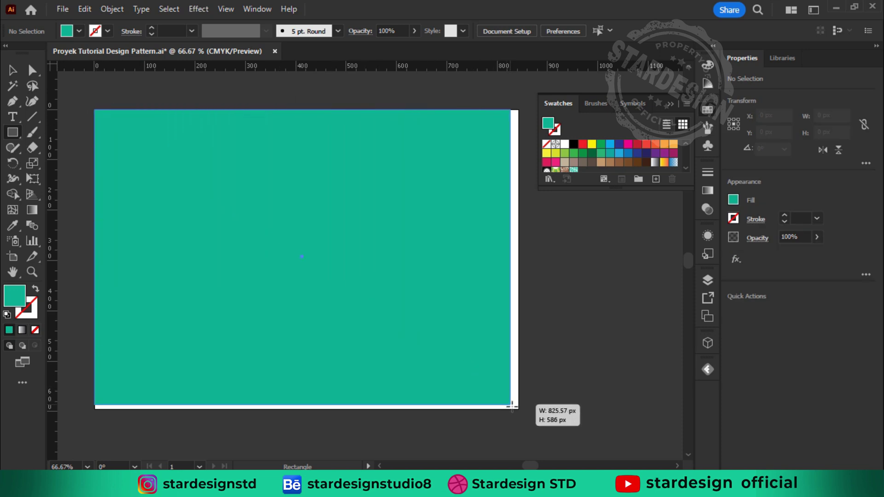
{"action": "key", "text": "v"}
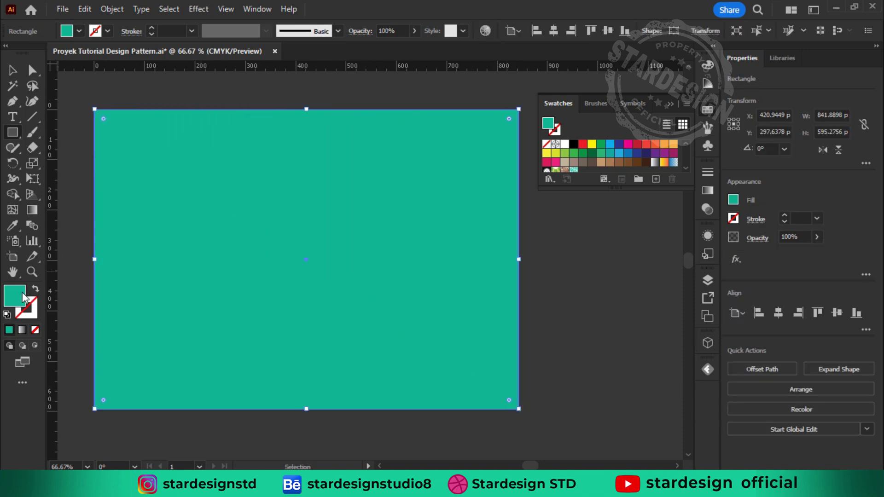
{"action": "double_click", "coordinate": [14, 295]}
{"action": "left_click_drag", "start_coordinate": [427, 207], "coordinate": [423, 260]}
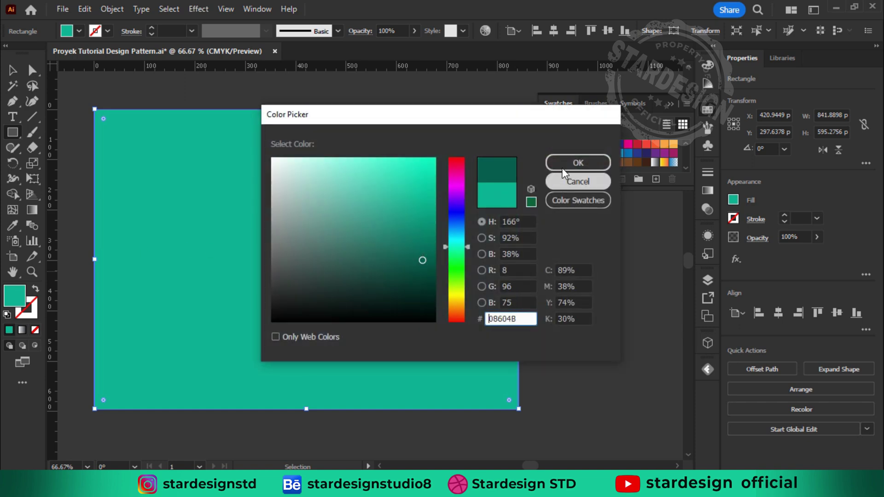
{"action": "left_click", "coordinate": [578, 162]}
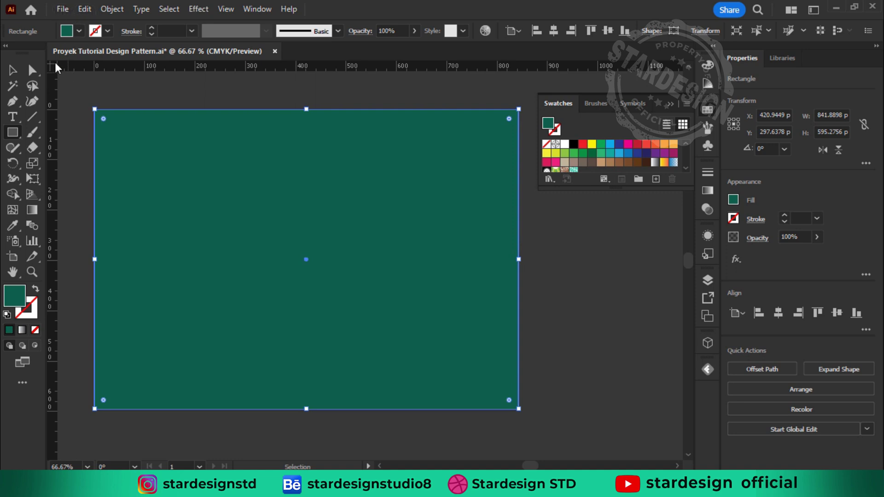
Step: Copy the green rectangle and paste a duplicate directly in front of it
{"action": "left_click", "coordinate": [85, 10]}
{"action": "left_click", "coordinate": [105, 73]}
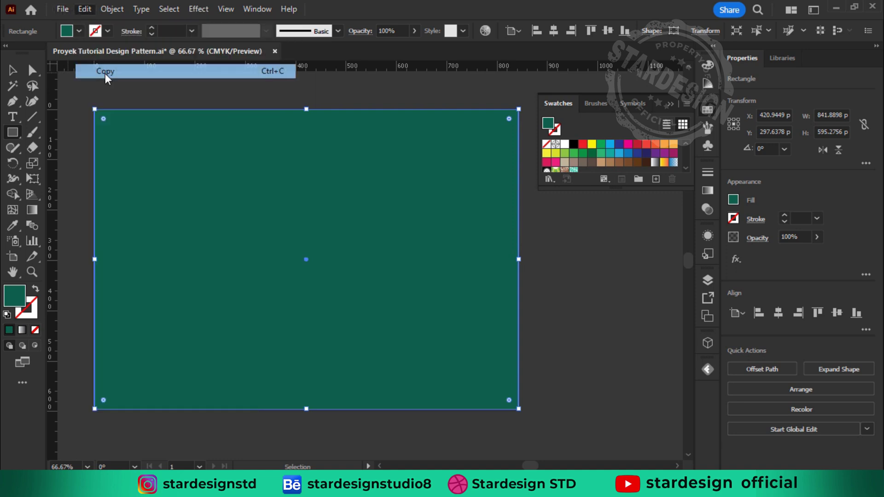
{"action": "left_click", "coordinate": [104, 102]}
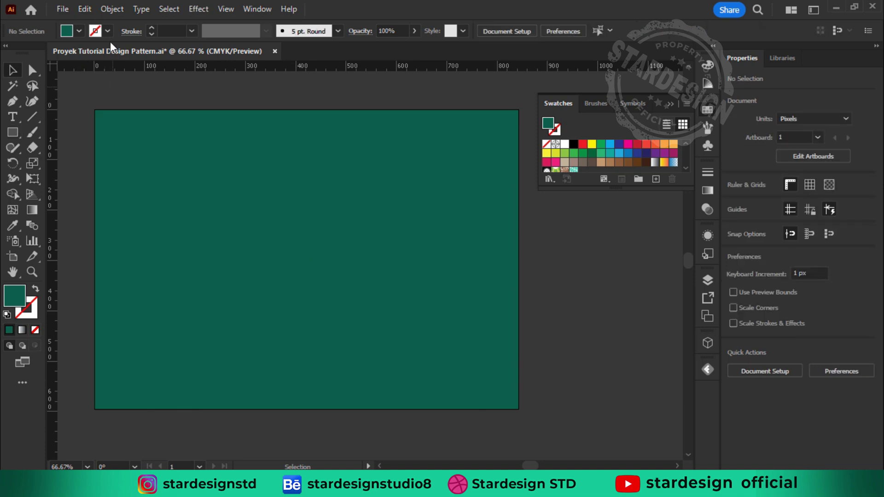
{"action": "left_click", "coordinate": [85, 10]}
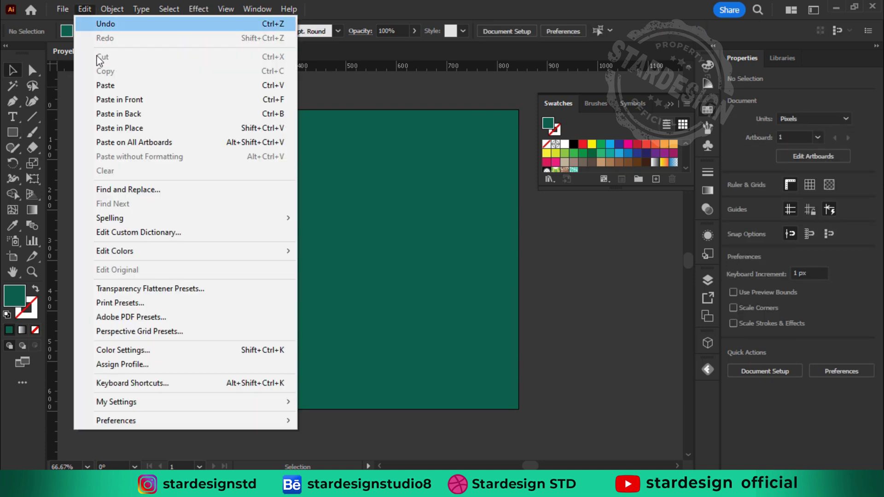
{"action": "left_click", "coordinate": [123, 101]}
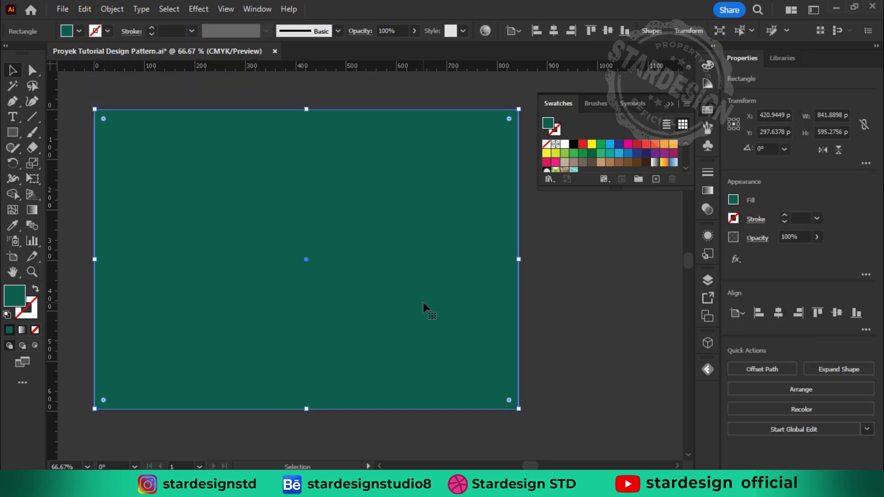
Step: Fill the front copy with the teal S pattern swatch, then deselect it
{"action": "left_click", "coordinate": [686, 168]}
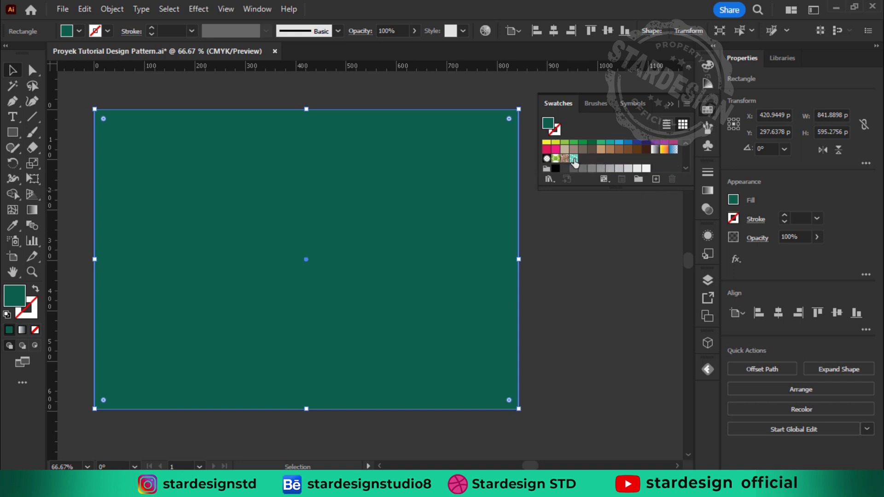
{"action": "left_click", "coordinate": [573, 159]}
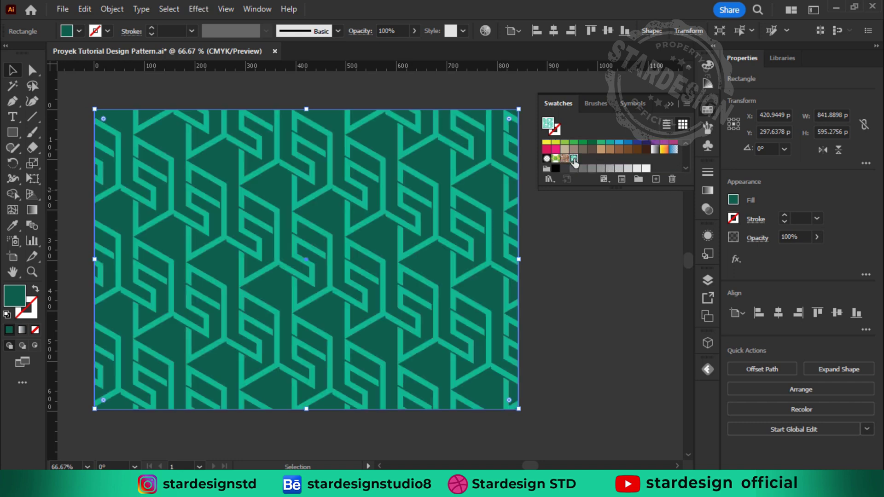
{"action": "left_click", "coordinate": [579, 263]}
{"action": "scroll", "coordinate": [253, 227], "scroll_direction": "down", "scroll_amount": 2}
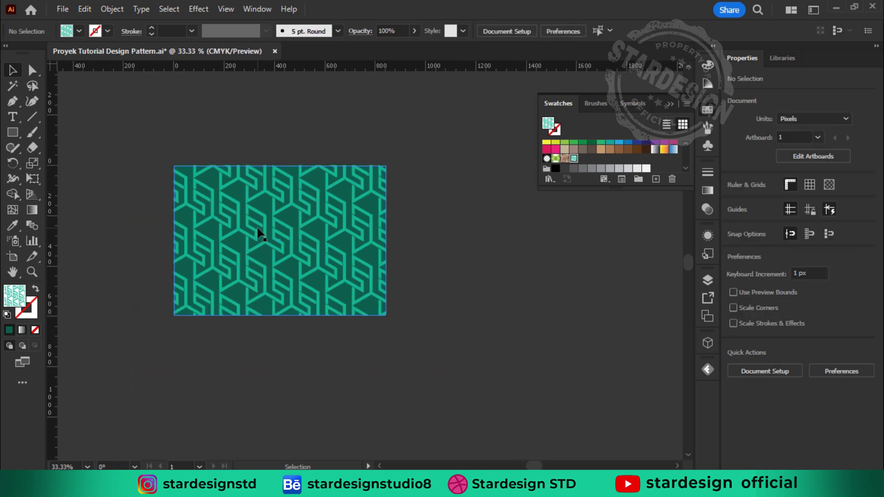
Step: Scale the pattern rectangle up to about 1737 × 1254 px and recentre the view
{"action": "left_click", "coordinate": [299, 268]}
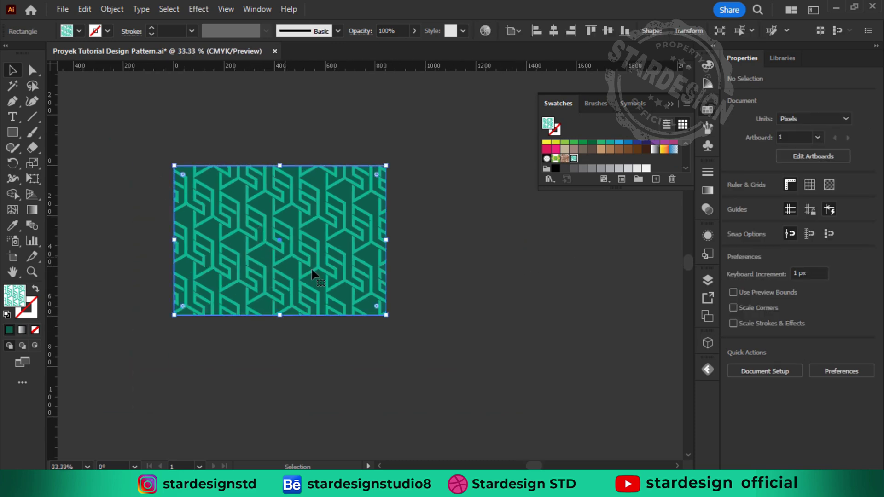
{"action": "mouse_move", "coordinate": [413, 304]}
{"action": "left_mouse_down"}
{"action": "mouse_move", "coordinate": [374, 334]}
{"action": "mouse_move", "coordinate": [417, 334]}
{"action": "left_mouse_up"}
{"action": "left_click", "coordinate": [359, 248]}
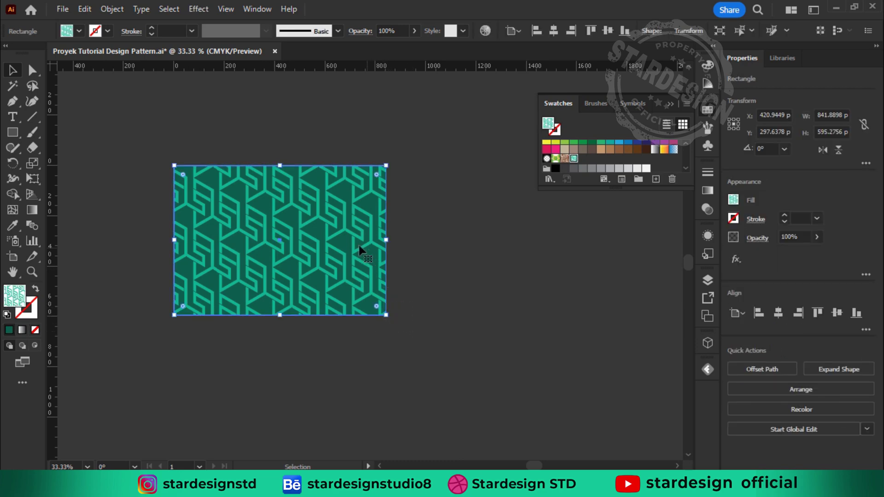
{"action": "scroll", "coordinate": [340, 241], "scroll_direction": "down", "scroll_amount": 1}
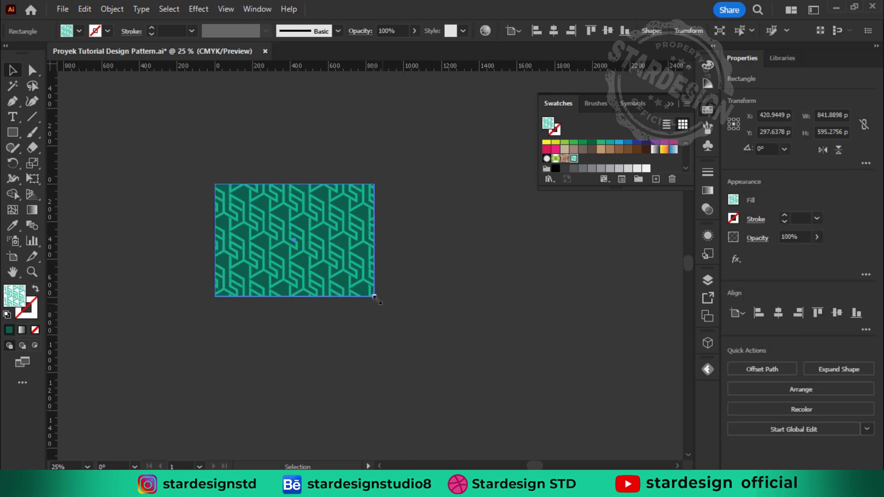
{"action": "left_click_drag", "start_coordinate": [375, 297], "coordinate": [544, 421]}
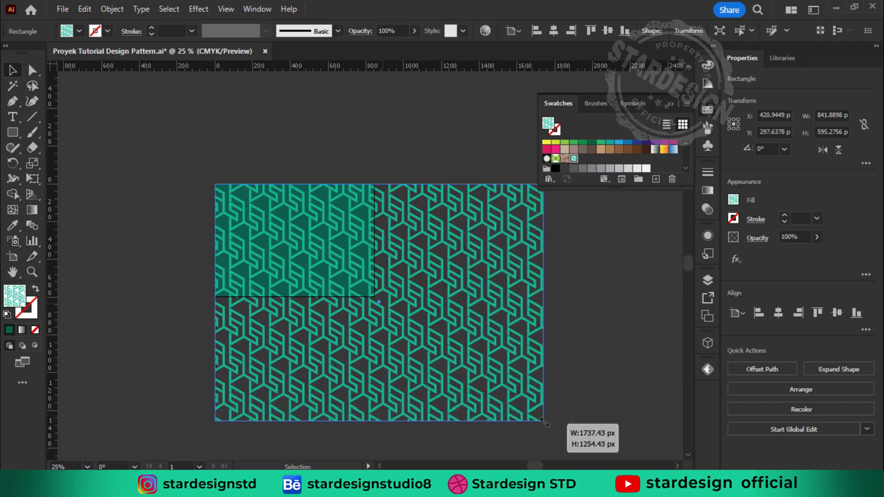
{"action": "scroll", "coordinate": [442, 345], "scroll_direction": "up", "scroll_amount": 2}
{"action": "scroll", "coordinate": [317, 255], "scroll_direction": "down", "scroll_amount": 1}
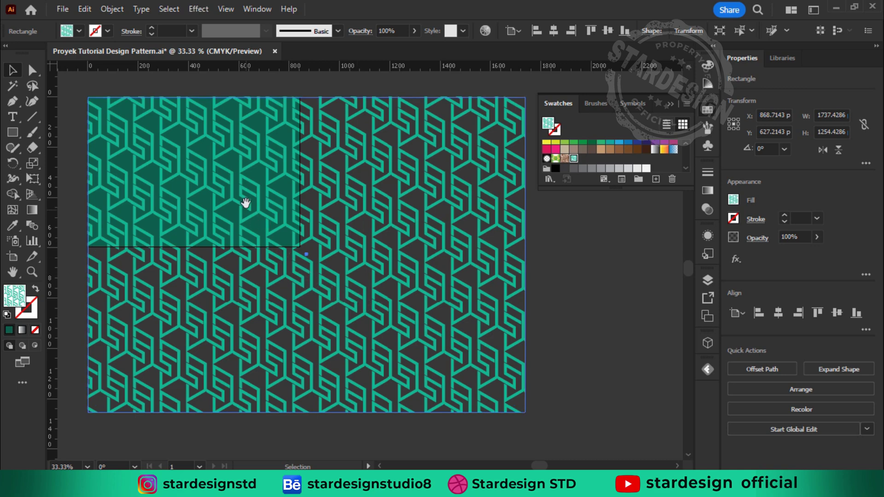
{"action": "left_click_drag", "start_coordinate": [248, 188], "coordinate": [232, 187]}
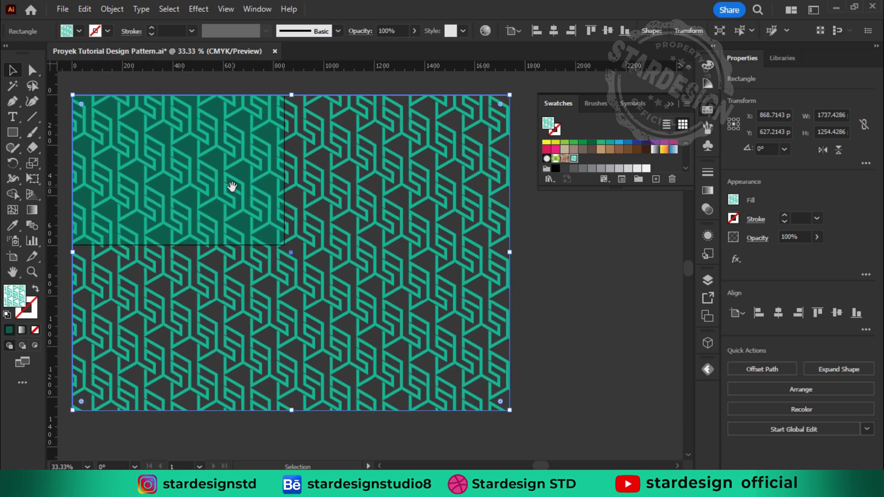